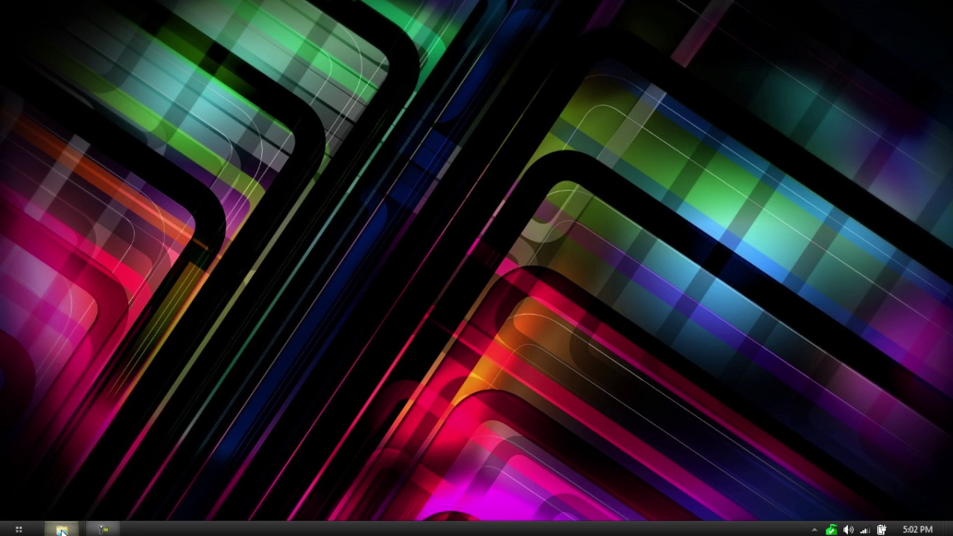
Bring the Placebo Black Market folder window on screen and reposition it, showing its four subfolders
{"action": "left_click", "coordinate": [61, 529]}
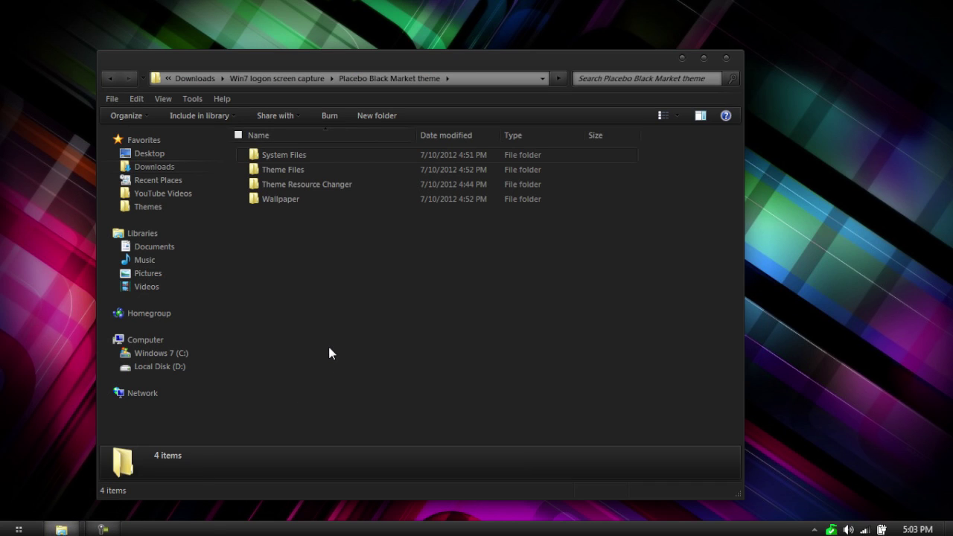
{"action": "left_click_drag", "start_coordinate": [590, 65], "coordinate": [748, 59]}
{"action": "left_click", "coordinate": [20, 531]}
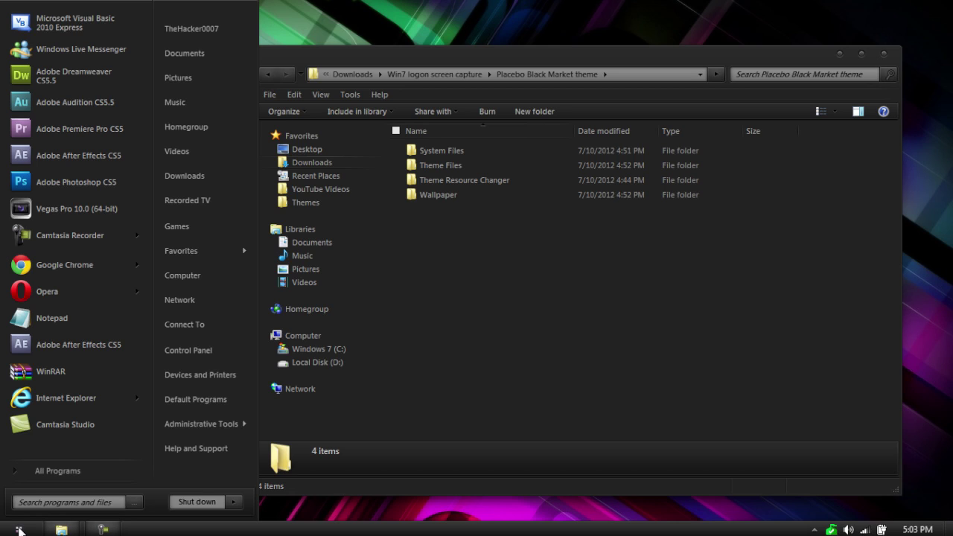
{"action": "left_click", "coordinate": [325, 60]}
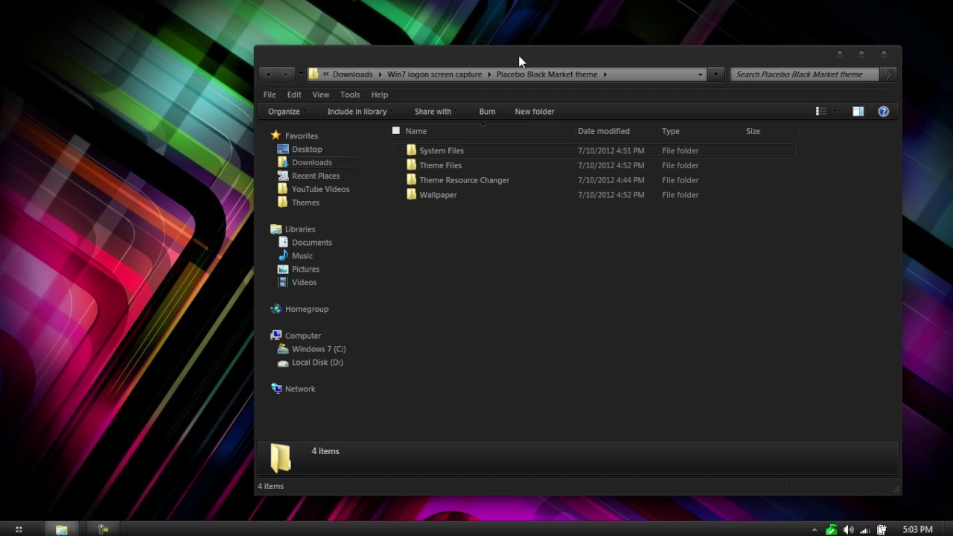
{"action": "left_click_drag", "start_coordinate": [520, 61], "coordinate": [465, 45]}
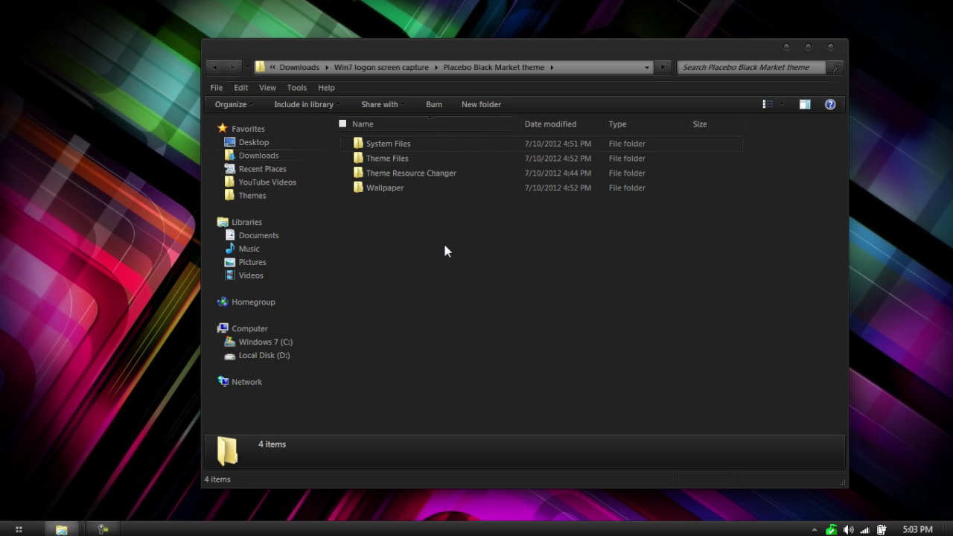
{"action": "double_click", "coordinate": [411, 159]}
{"action": "double_click", "coordinate": [416, 148]}
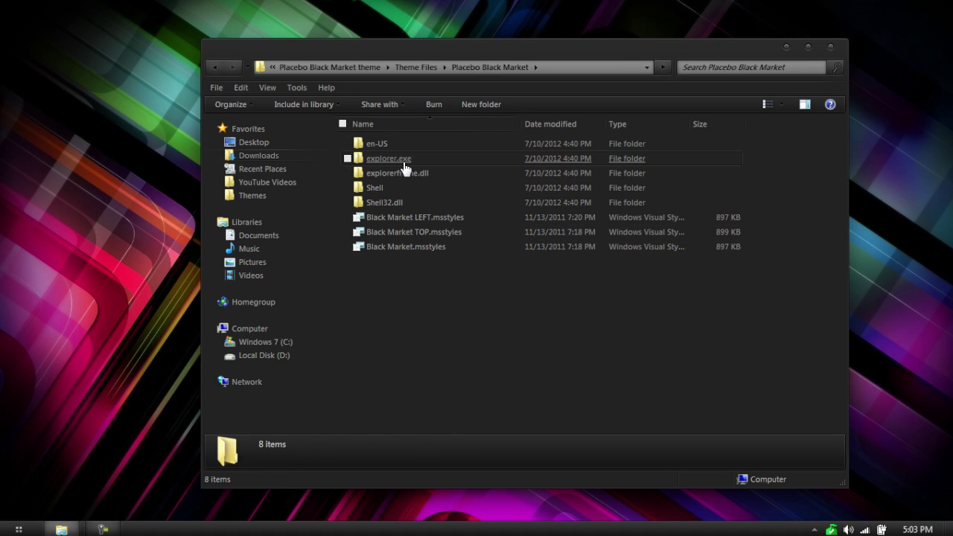
{"action": "double_click", "coordinate": [415, 176]}
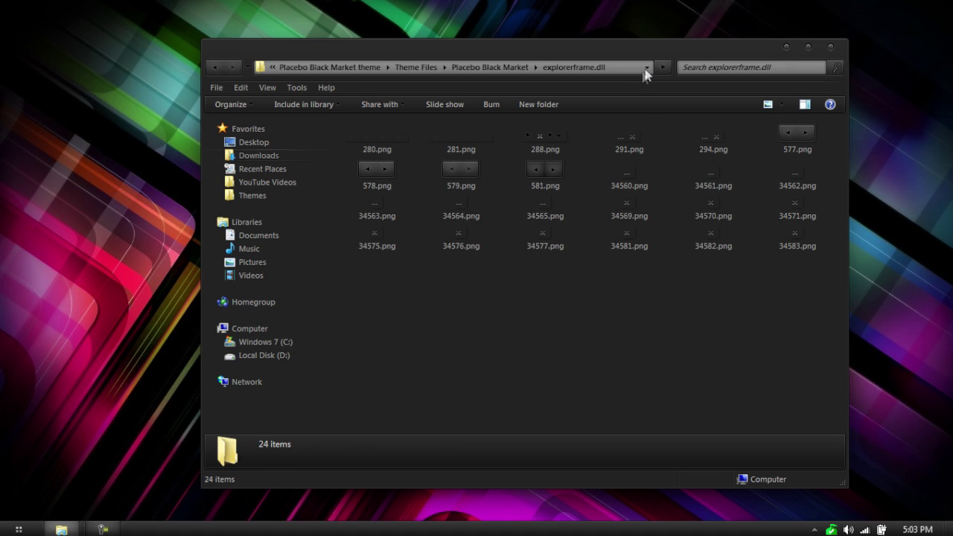
{"action": "left_click", "coordinate": [211, 66]}
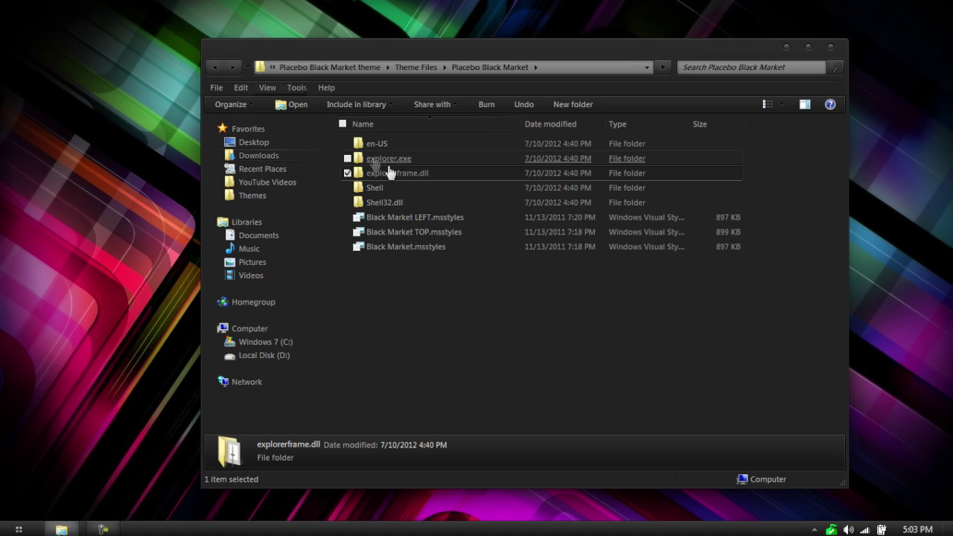
{"action": "left_click", "coordinate": [211, 68]}
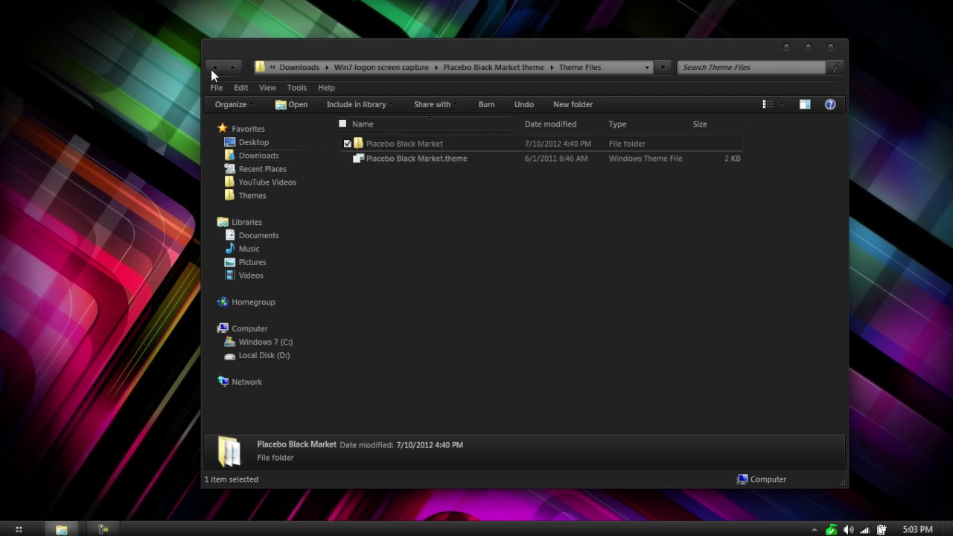
{"action": "left_click", "coordinate": [218, 66]}
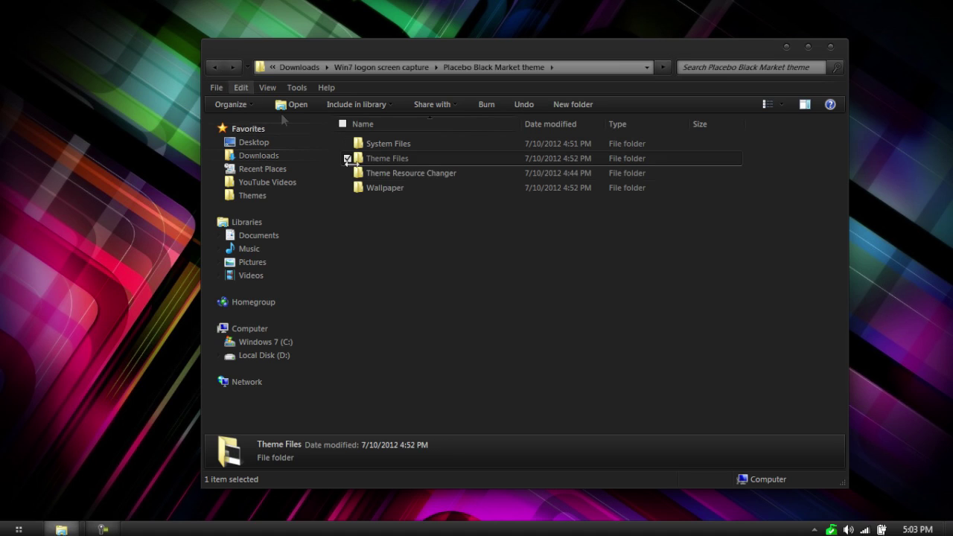
Open the Theme Resource Changer folder, then show the Start menu options for Computer
{"action": "double_click", "coordinate": [449, 175]}
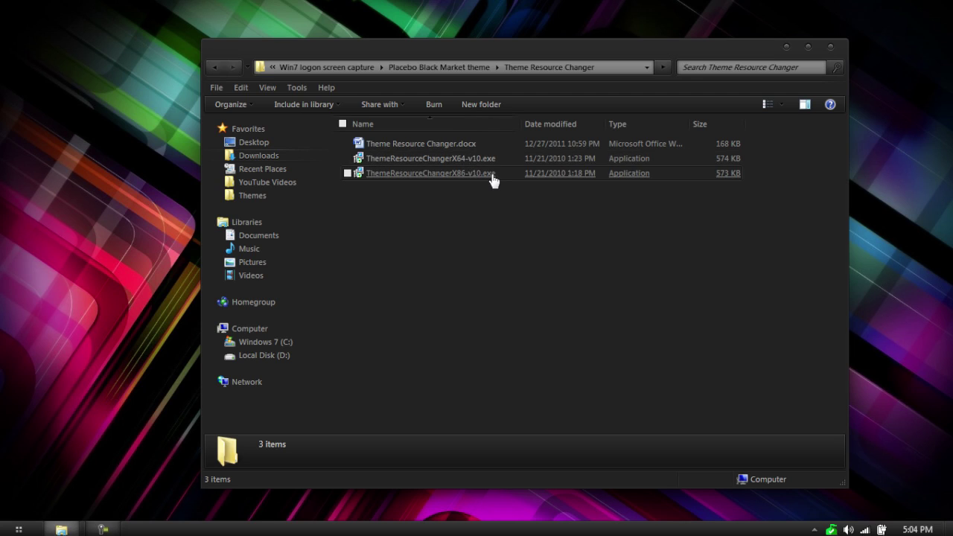
{"action": "left_click", "coordinate": [17, 530]}
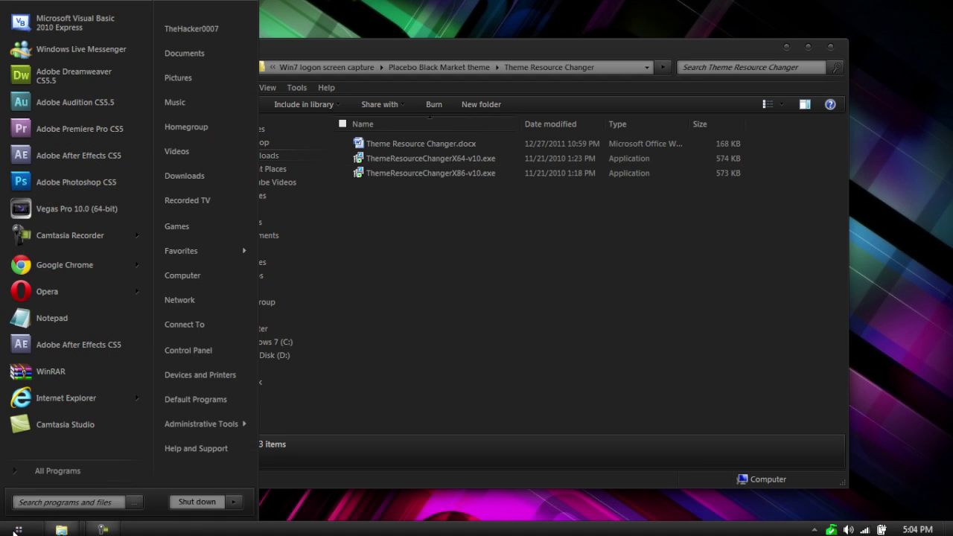
{"action": "right_click", "coordinate": [183, 281]}
Check Computer Properties for a 64-bit system type, then close the System window
{"action": "left_click", "coordinate": [270, 270]}
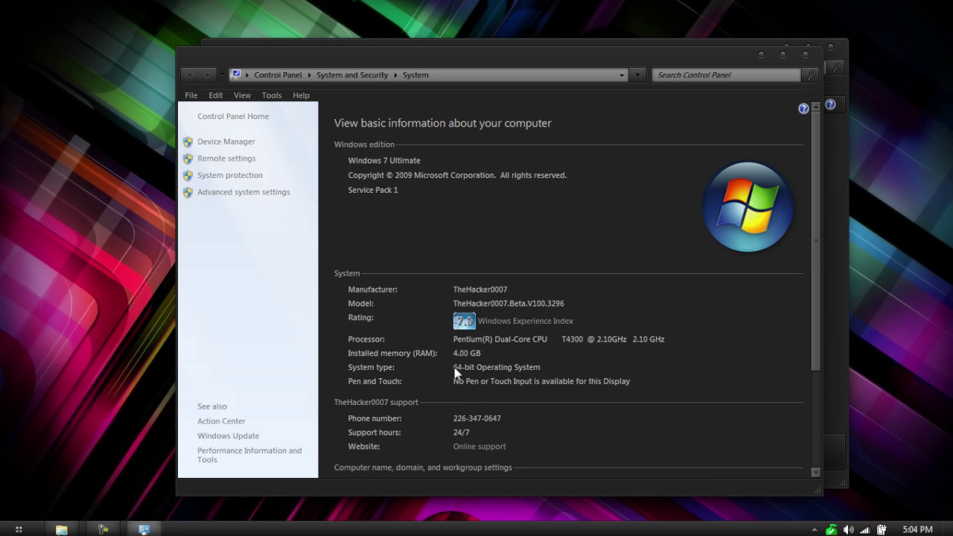
{"action": "left_click", "coordinate": [805, 55]}
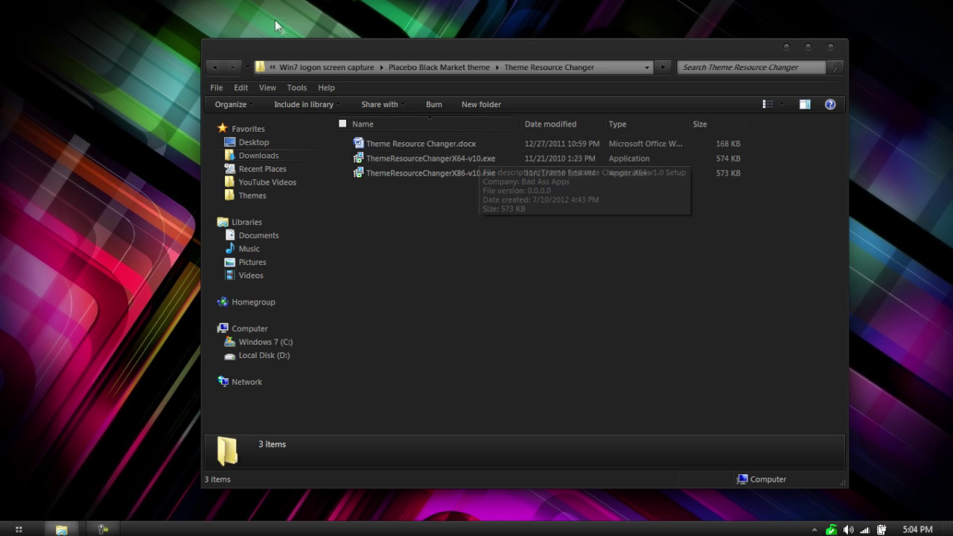
Return to the Placebo Black Market folder and launch Theme Manager by searching 'theme' in Start
{"action": "left_click", "coordinate": [215, 66]}
{"action": "left_click", "coordinate": [453, 271]}
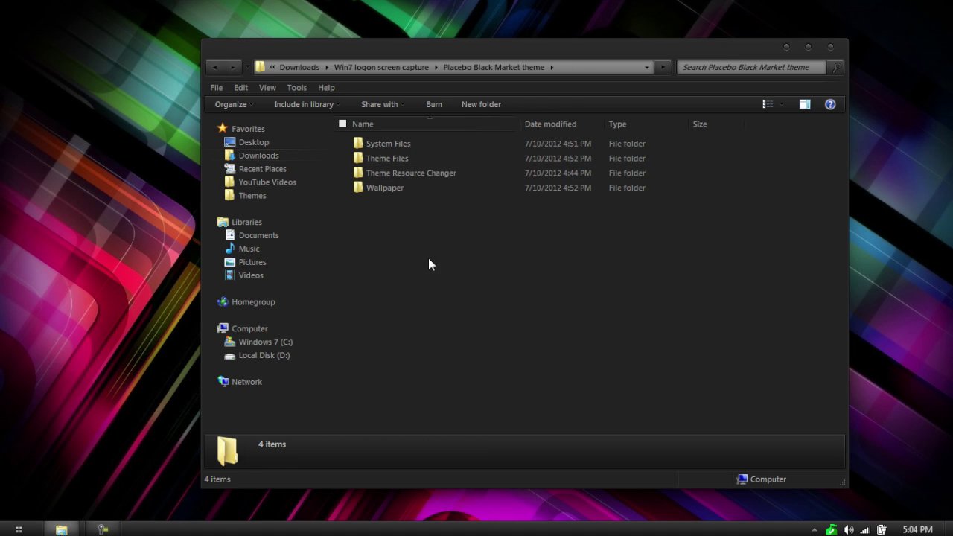
{"action": "left_click", "coordinate": [19, 529]}
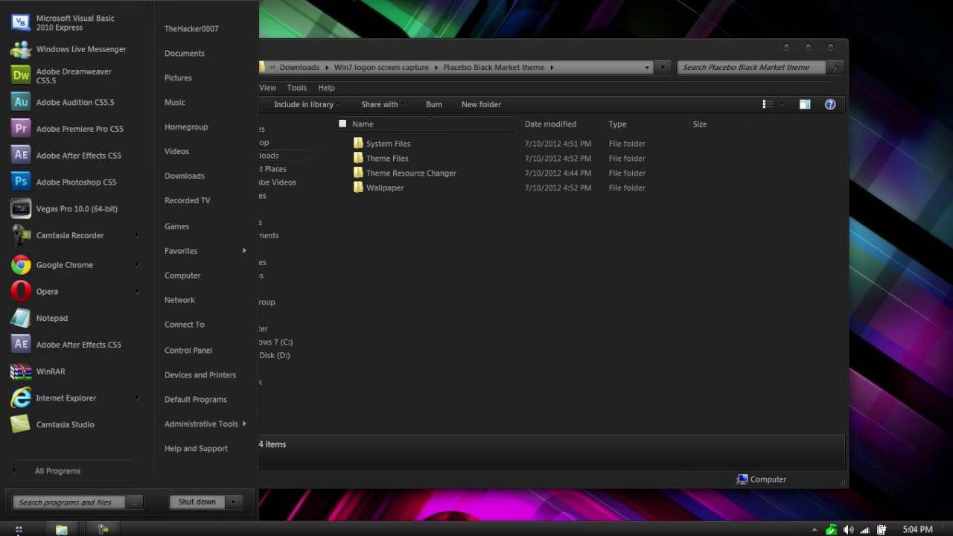
{"action": "type", "text": "t"}
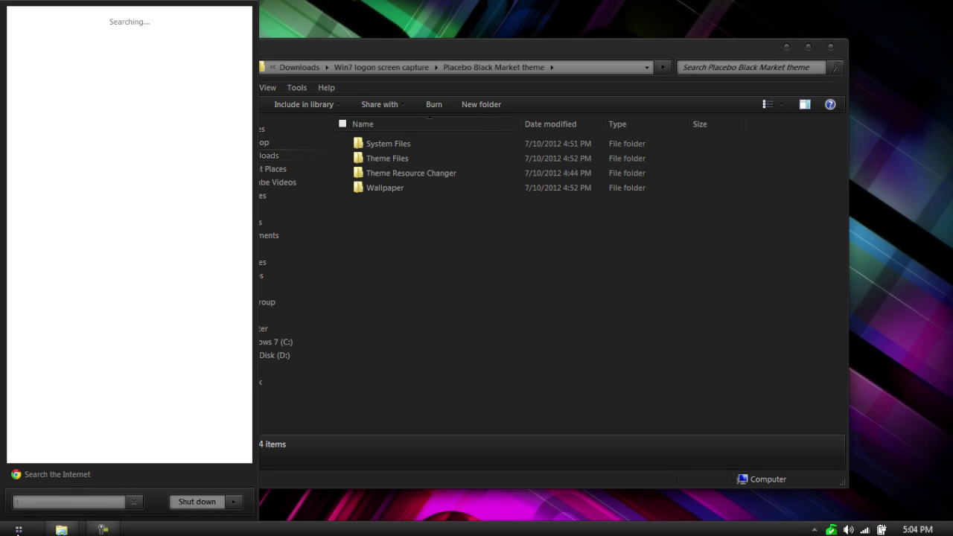
{"action": "type", "text": "hm"}
{"action": "key", "text": "BackSpace"}
{"action": "type", "text": "eme man"}
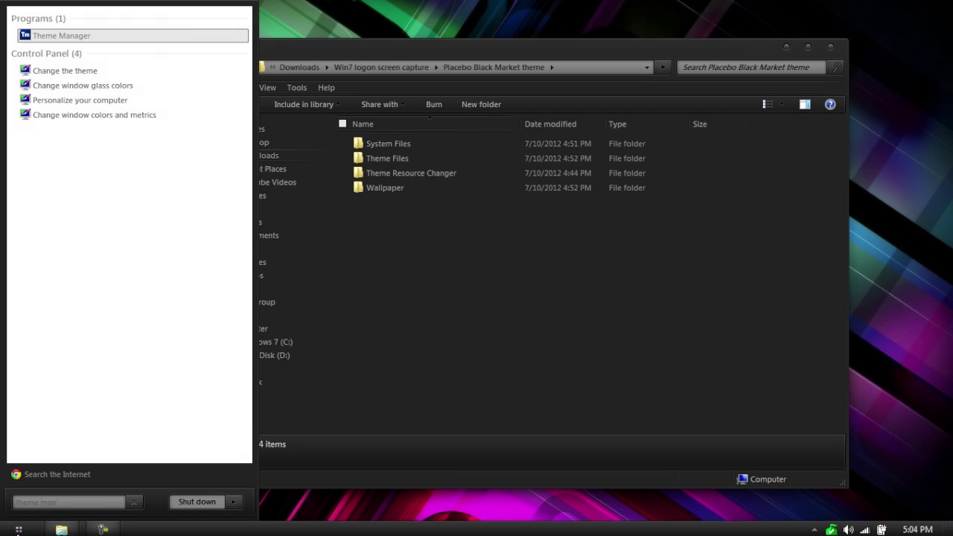
{"action": "key", "text": "Return"}
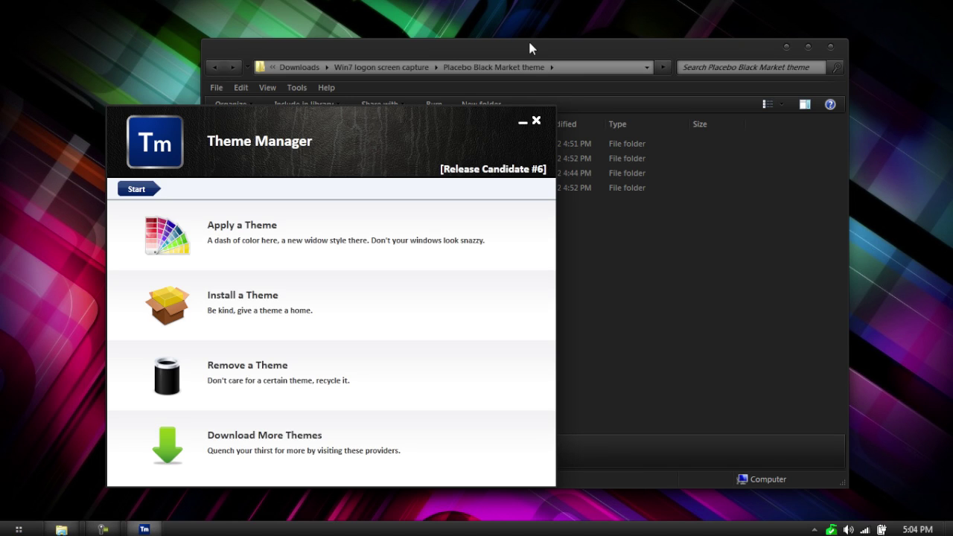
Snap the theme folder to the right half, move Theme Manager left, and begin Apply a Theme
{"action": "left_click_drag", "start_coordinate": [528, 39], "coordinate": [949, 41]}
{"action": "left_click_drag", "start_coordinate": [366, 134], "coordinate": [253, 90]}
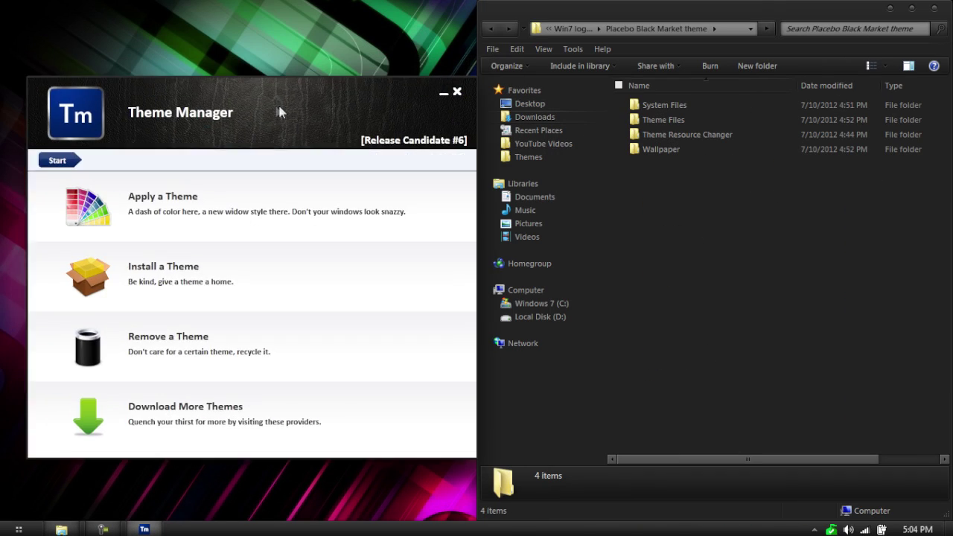
{"action": "left_click", "coordinate": [167, 206]}
{"action": "left_click", "coordinate": [126, 225]}
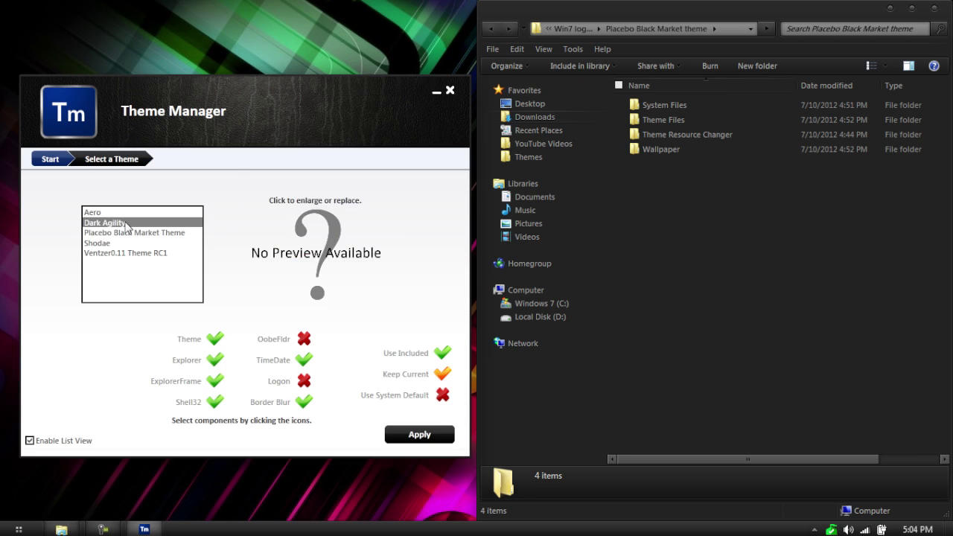
{"action": "left_click", "coordinate": [130, 232]}
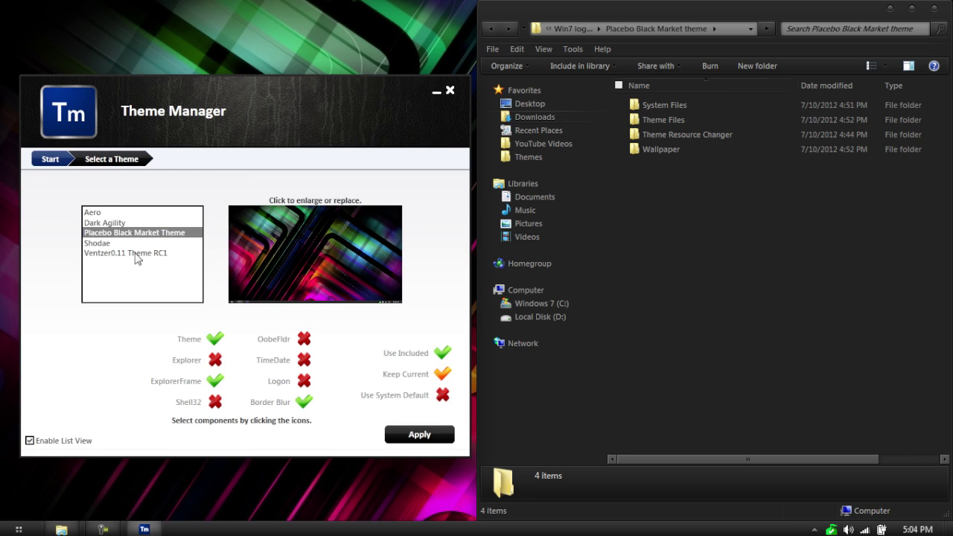
{"action": "left_click", "coordinate": [135, 254]}
{"action": "left_click", "coordinate": [112, 242]}
{"action": "left_click", "coordinate": [110, 233]}
{"action": "left_click", "coordinate": [109, 223]}
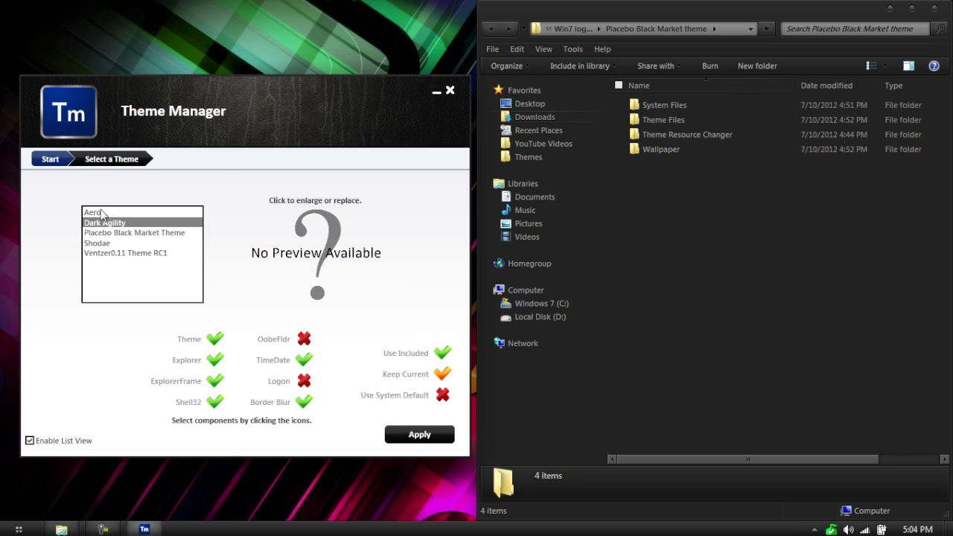
{"action": "left_click", "coordinate": [102, 213]}
{"action": "left_click", "coordinate": [57, 161]}
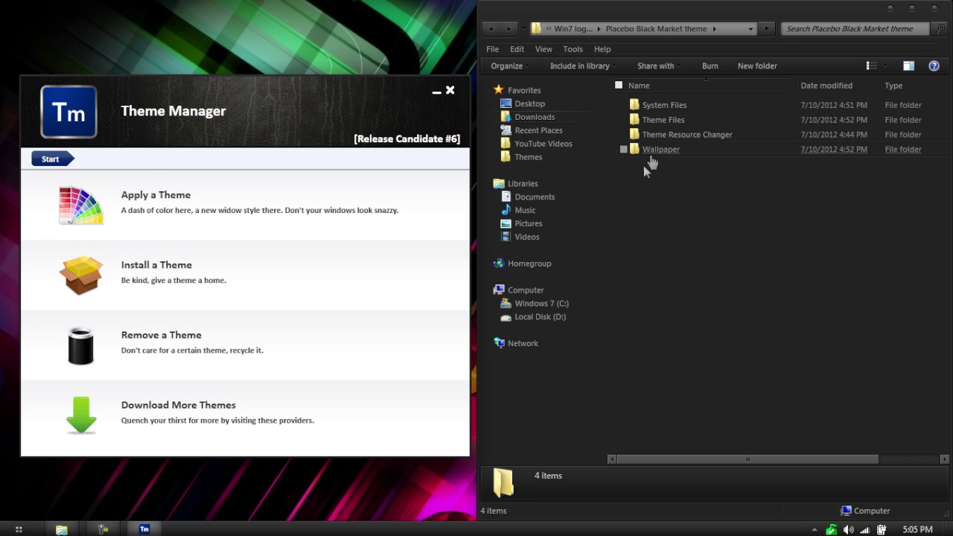
Open the Wallpaper folder and step through the Placebo_Wall images in Photo Viewer
{"action": "double_click", "coordinate": [660, 150]}
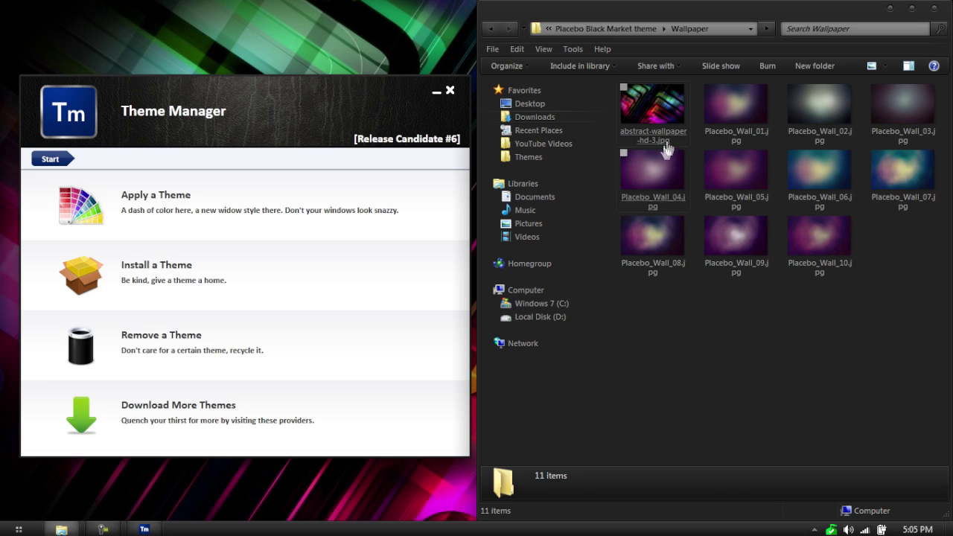
{"action": "double_click", "coordinate": [674, 120]}
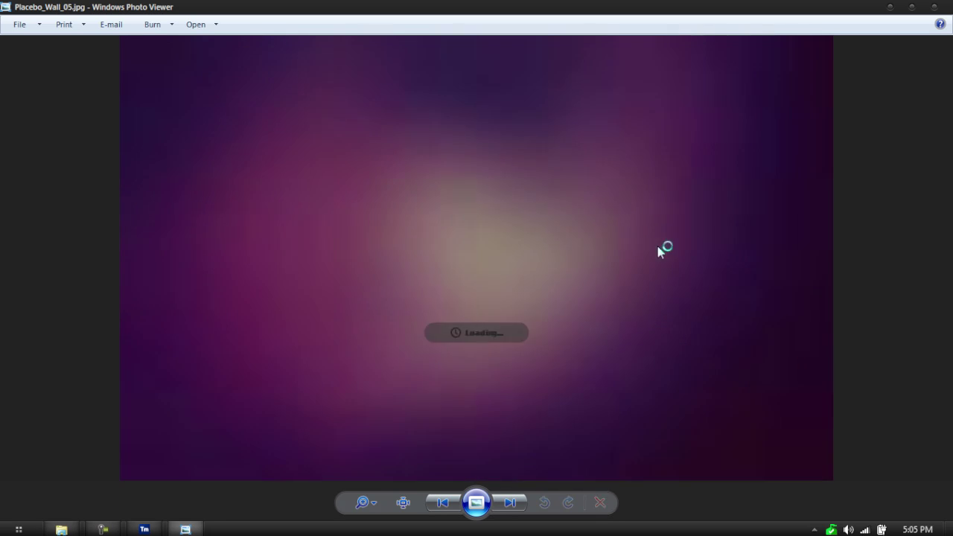
{"action": "key", "text": "Right"}
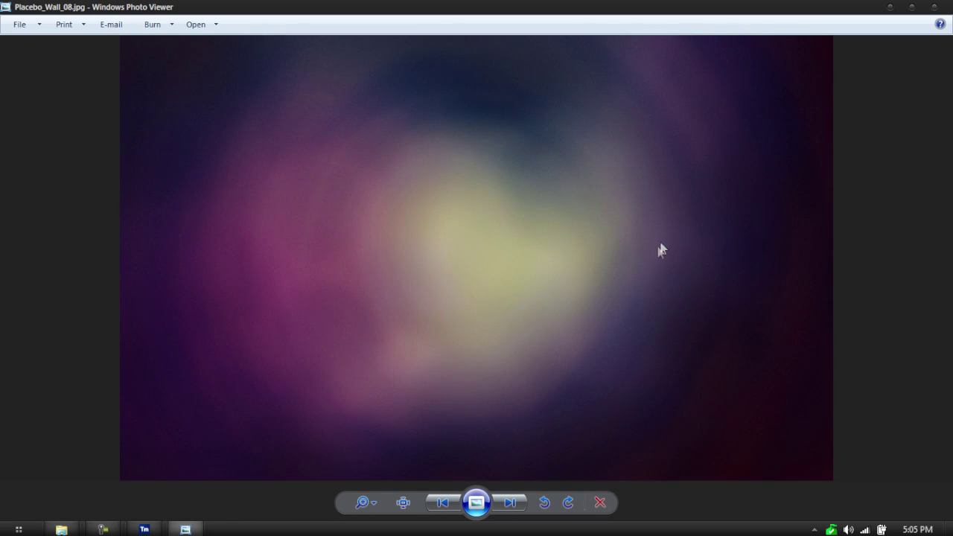
Close the wallpaper viewer and return to the Placebo Black Market theme folder
{"action": "left_click", "coordinate": [934, 6]}
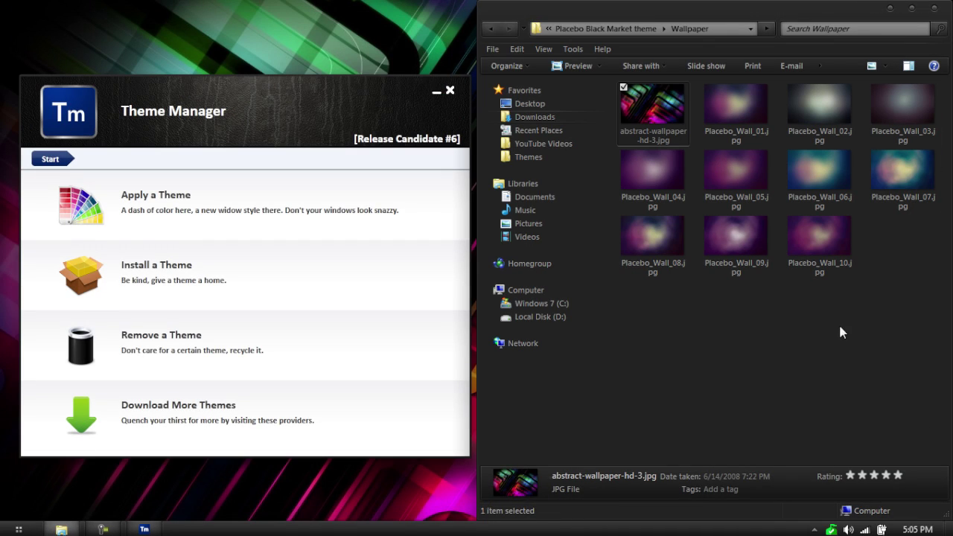
{"action": "left_click", "coordinate": [840, 326]}
{"action": "left_click", "coordinate": [489, 28]}
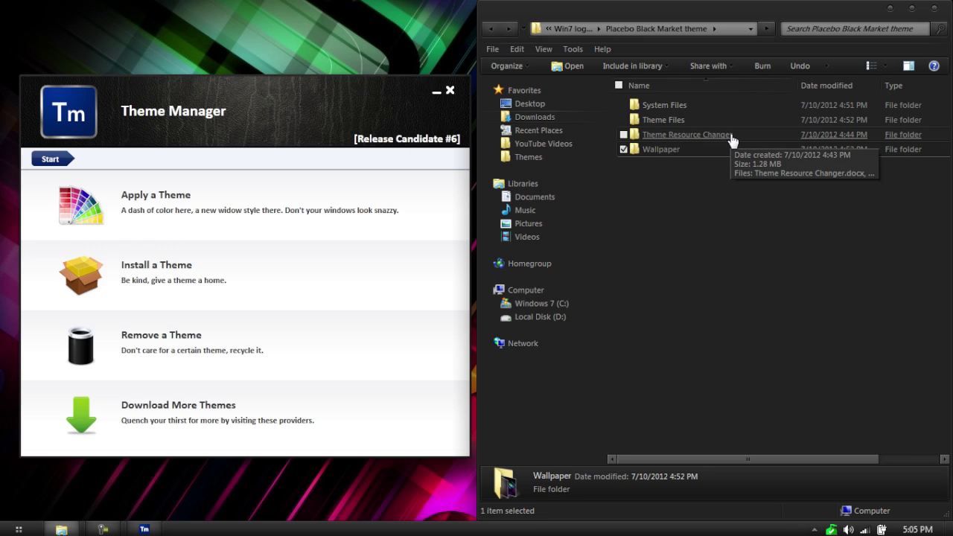
Start installing a new theme named 'Placebo Black Market' and browse for its .theme file
{"action": "left_click", "coordinate": [148, 273]}
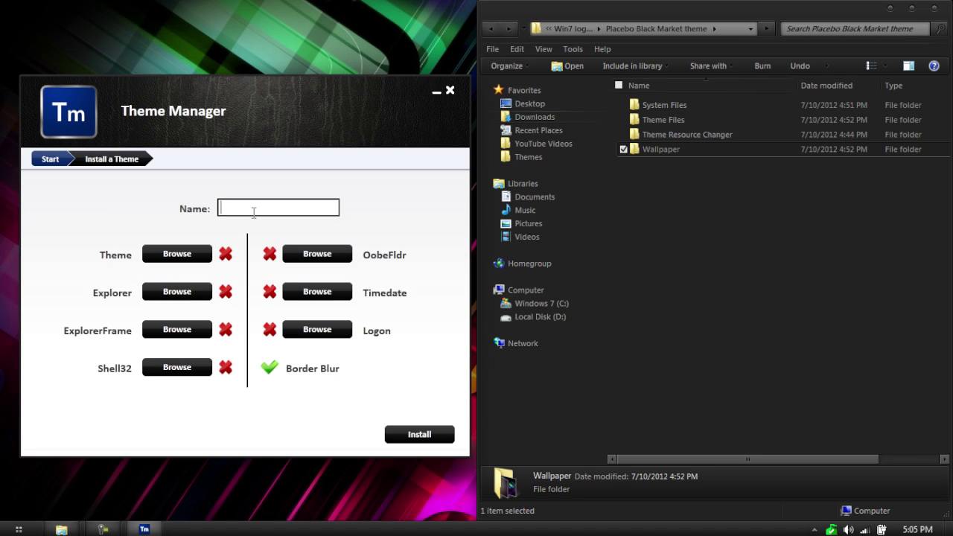
{"action": "type", "text": "Placebo Black"}
{"action": "type", "text": "Market"}
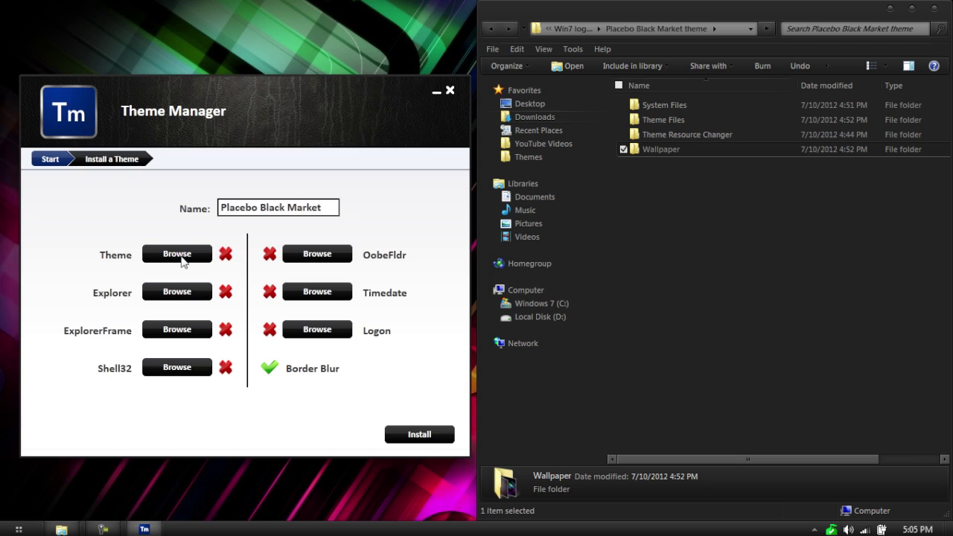
{"action": "left_click", "coordinate": [178, 254]}
Select Theme Files\Placebo Black Market.theme as the new theme's .theme file
{"action": "left_click", "coordinate": [108, 106]}
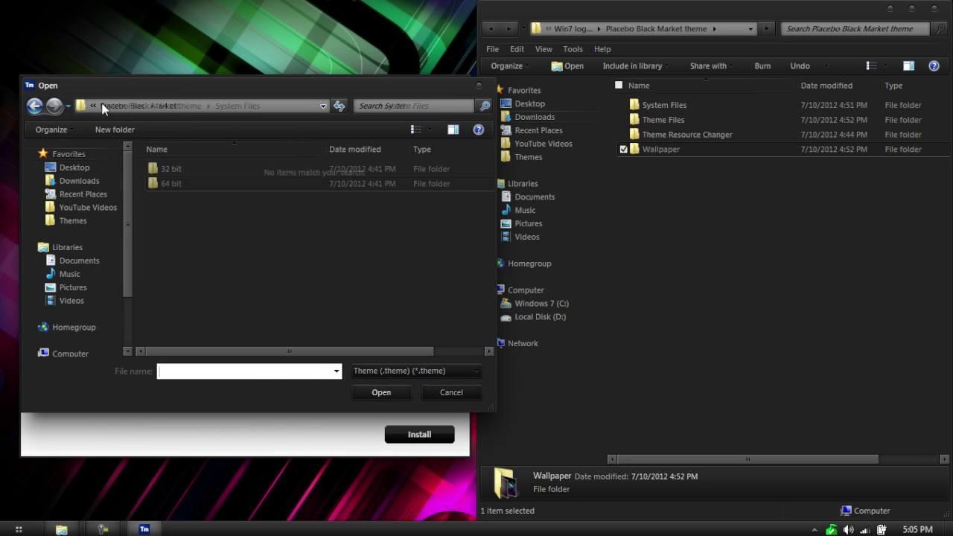
{"action": "left_click", "coordinate": [118, 105]}
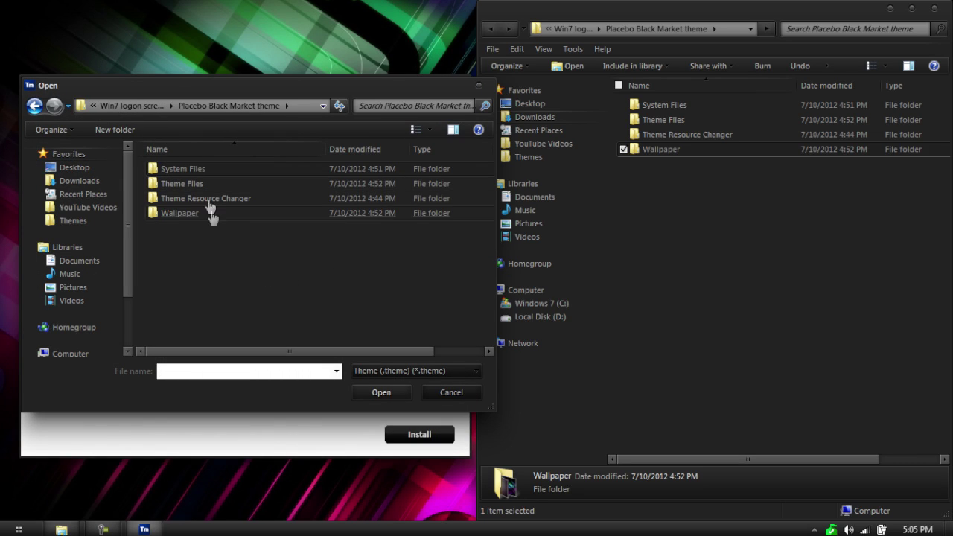
{"action": "double_click", "coordinate": [211, 186]}
{"action": "double_click", "coordinate": [228, 187]}
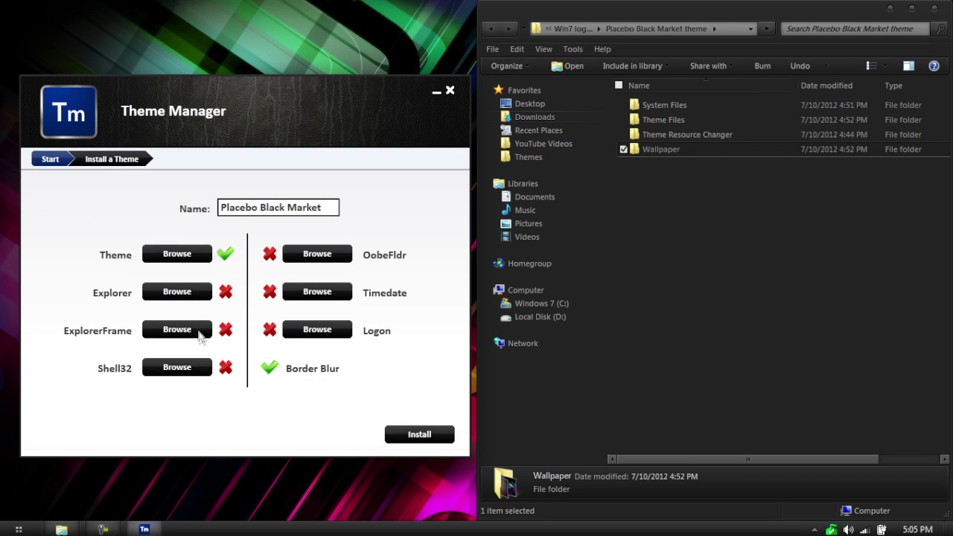
Attach System Files\64 bit\ExplorerFrame.dll as the ExplorerFrame file and return to Start
{"action": "left_click", "coordinate": [201, 330]}
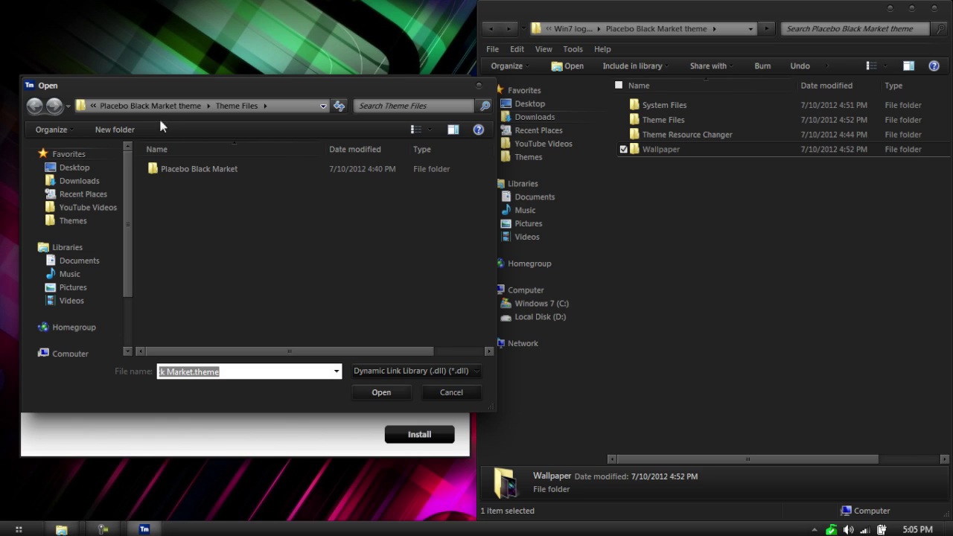
{"action": "left_click", "coordinate": [166, 107]}
{"action": "double_click", "coordinate": [175, 168]}
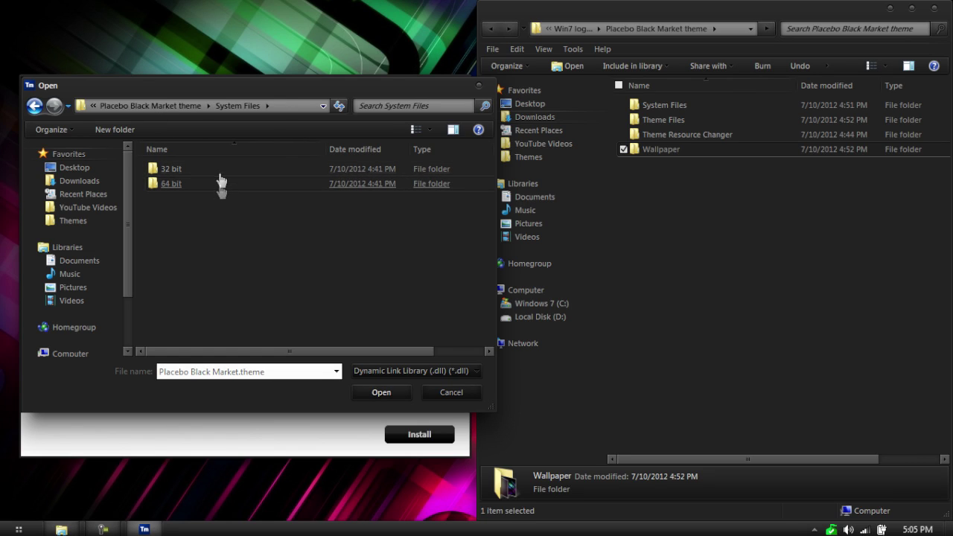
{"action": "double_click", "coordinate": [176, 184]}
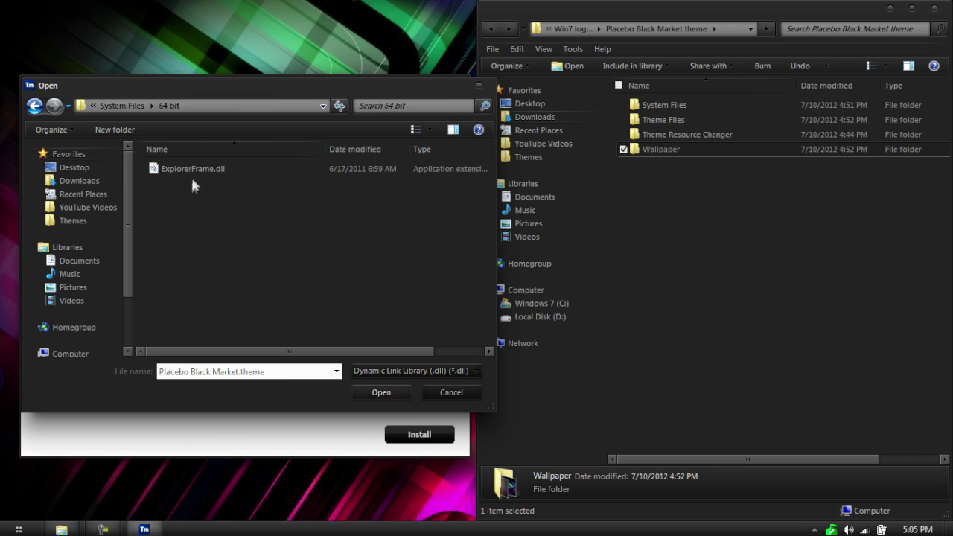
{"action": "double_click", "coordinate": [195, 169]}
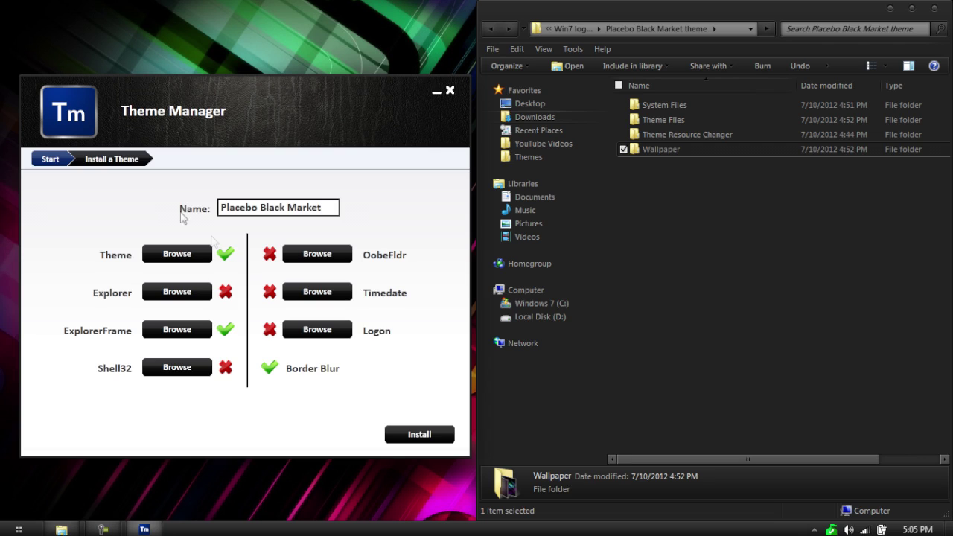
{"action": "left_click", "coordinate": [62, 159]}
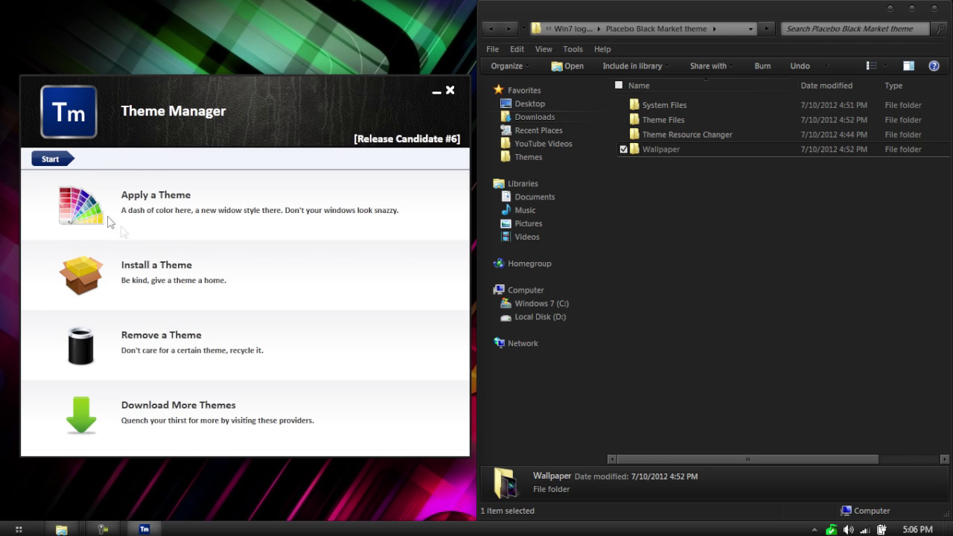
Select Placebo Black Market Theme under Apply a Theme and view its enlarged preview, centred
{"action": "left_click", "coordinate": [161, 215]}
{"action": "left_click", "coordinate": [159, 233]}
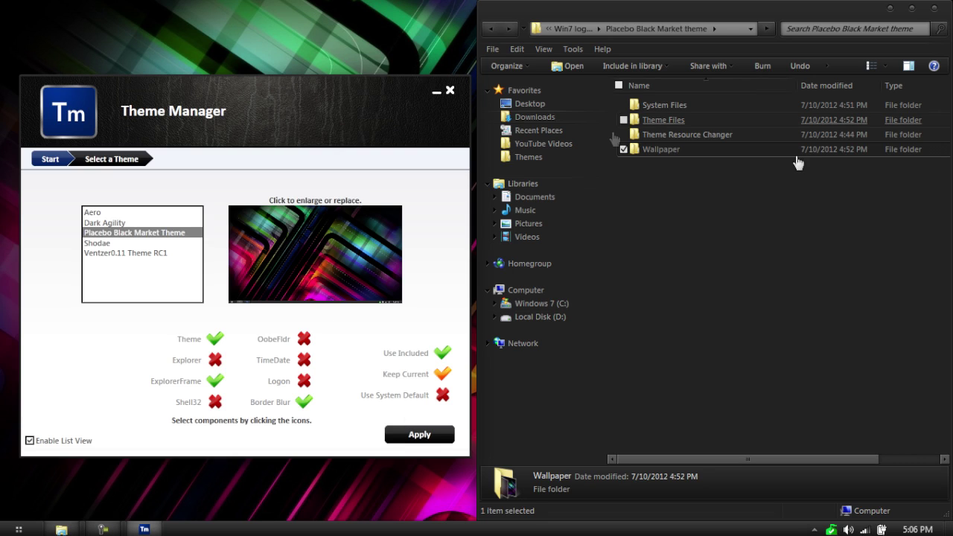
{"action": "left_click", "coordinate": [890, 9]}
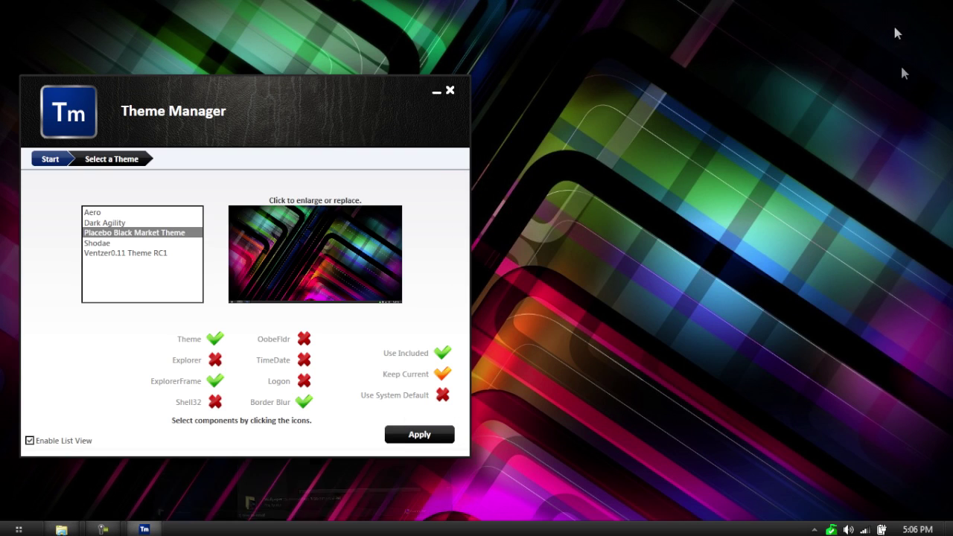
{"action": "left_click", "coordinate": [329, 257]}
{"action": "left_click_drag", "start_coordinate": [312, 120], "coordinate": [600, 106]}
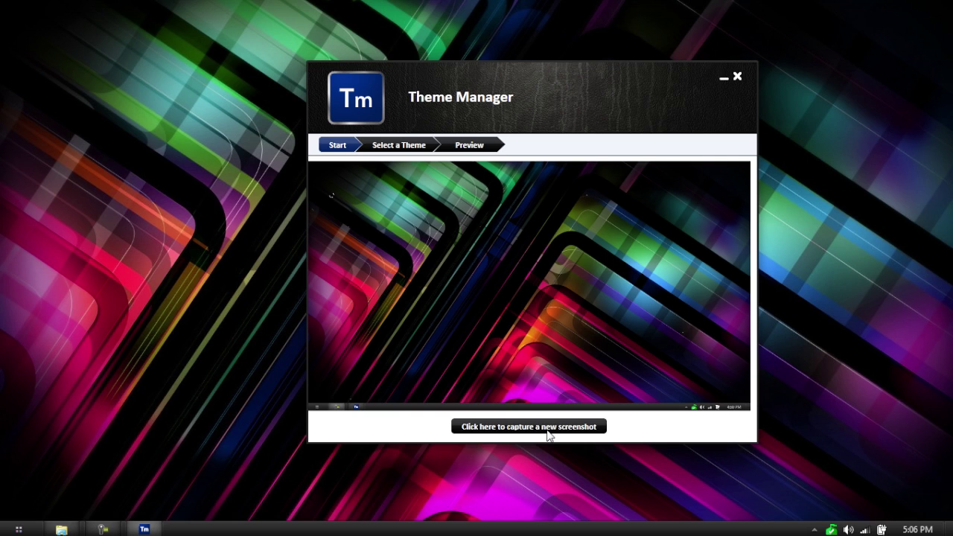
Open the Documents library and capture a new preview screenshot of the desktop
{"action": "key", "text": "super"}
{"action": "left_click", "coordinate": [186, 53]}
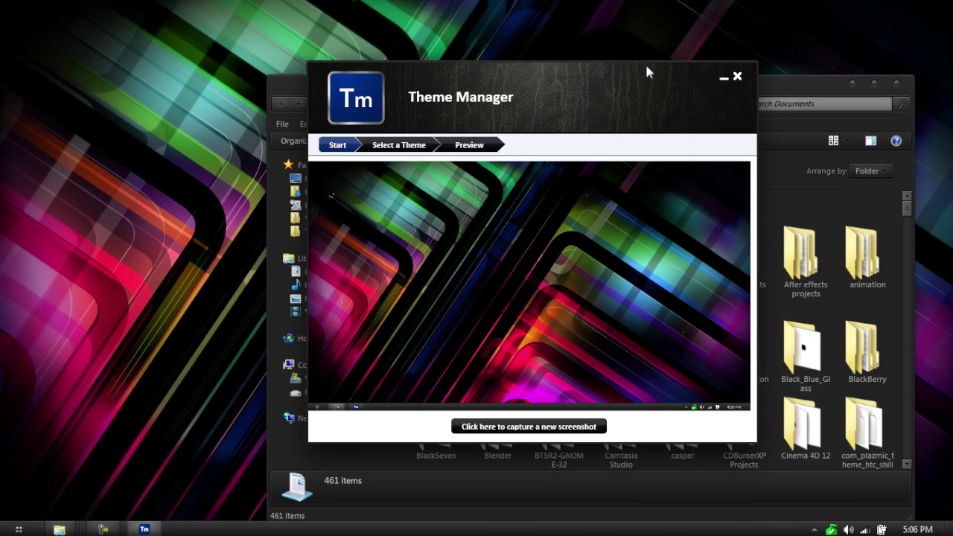
{"action": "left_click_drag", "start_coordinate": [646, 71], "coordinate": [664, 65]}
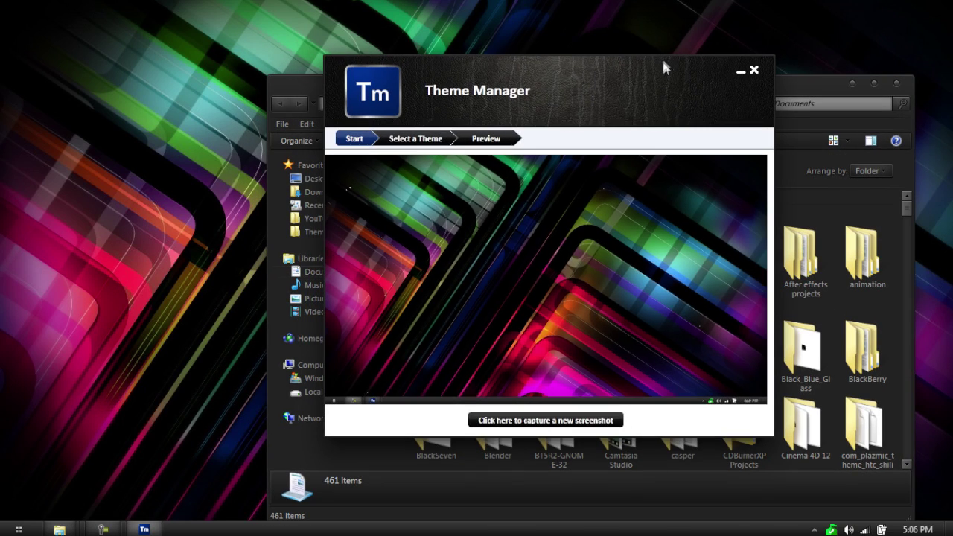
{"action": "left_click", "coordinate": [555, 421]}
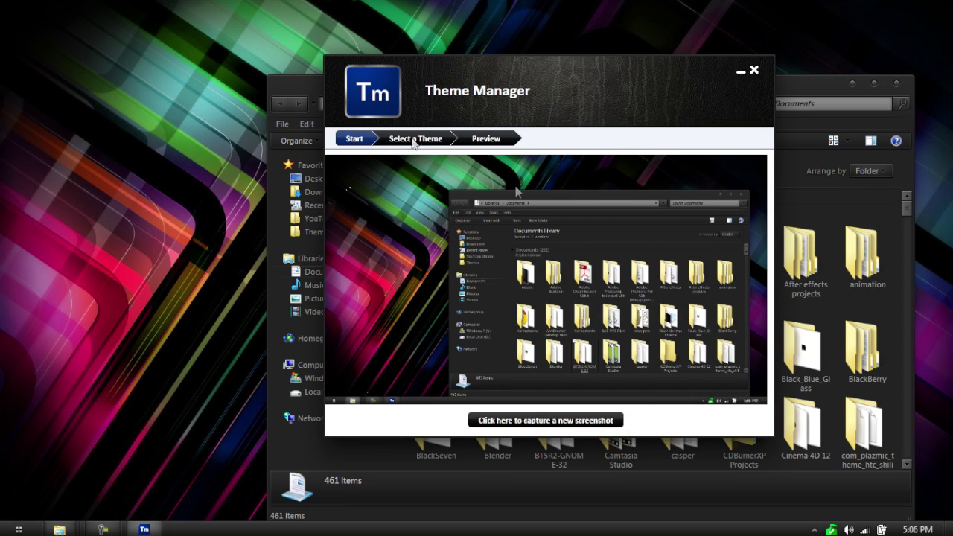
Reselect the Placebo Black Market Theme under Apply a Theme to see the new preview
{"action": "left_click", "coordinate": [361, 142]}
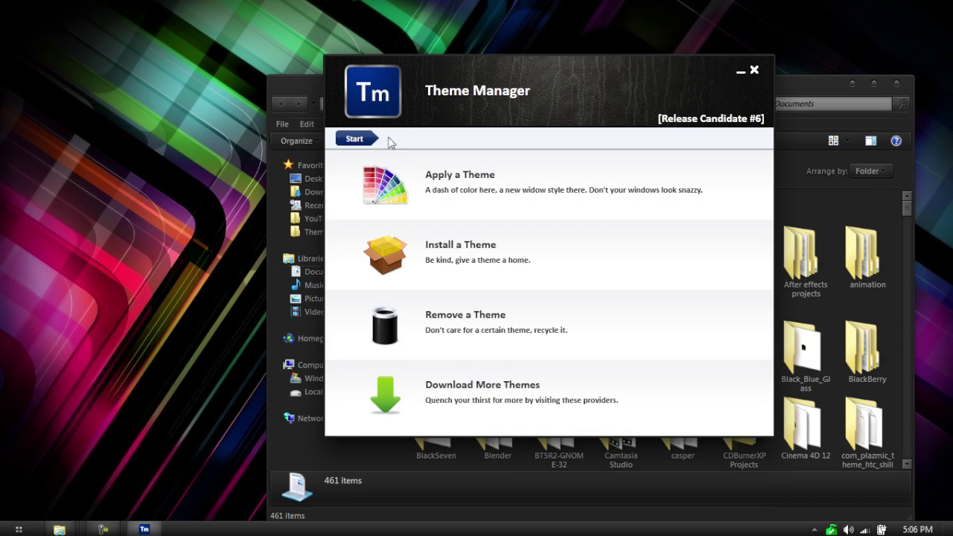
{"action": "left_click", "coordinate": [478, 193]}
{"action": "left_click", "coordinate": [458, 213]}
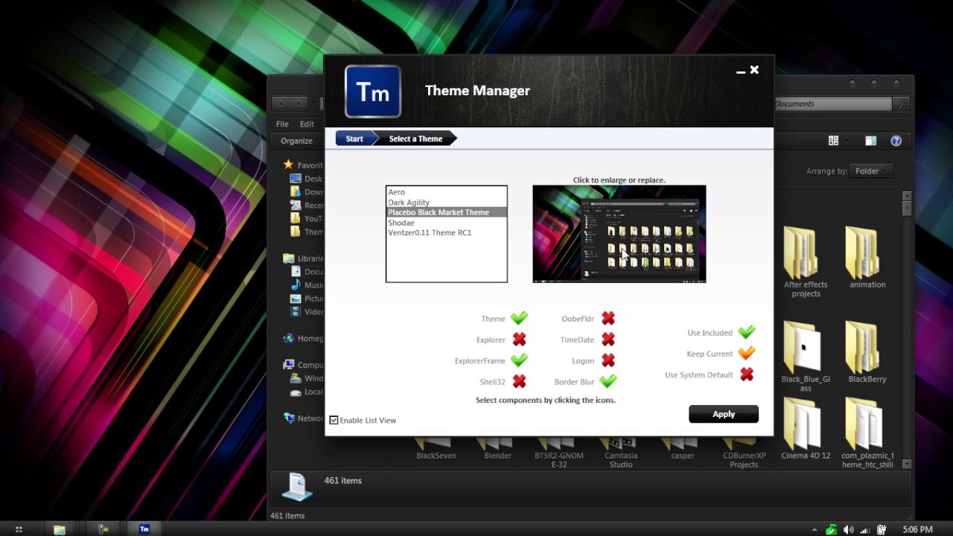
Close Theme Manager and the Documents library window so only the desktop wallpaper remains
{"action": "left_click", "coordinate": [754, 70]}
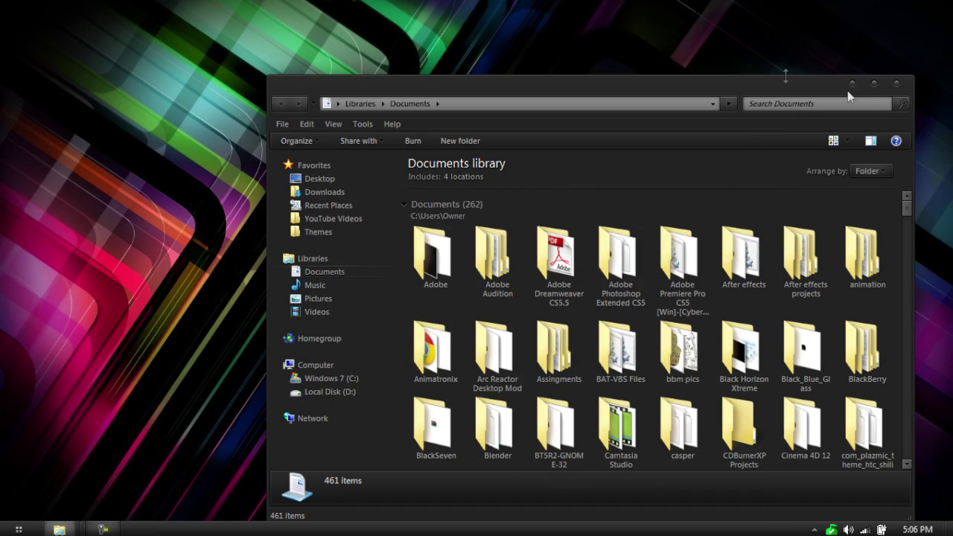
{"action": "left_click_drag", "start_coordinate": [735, 89], "coordinate": [627, 70]}
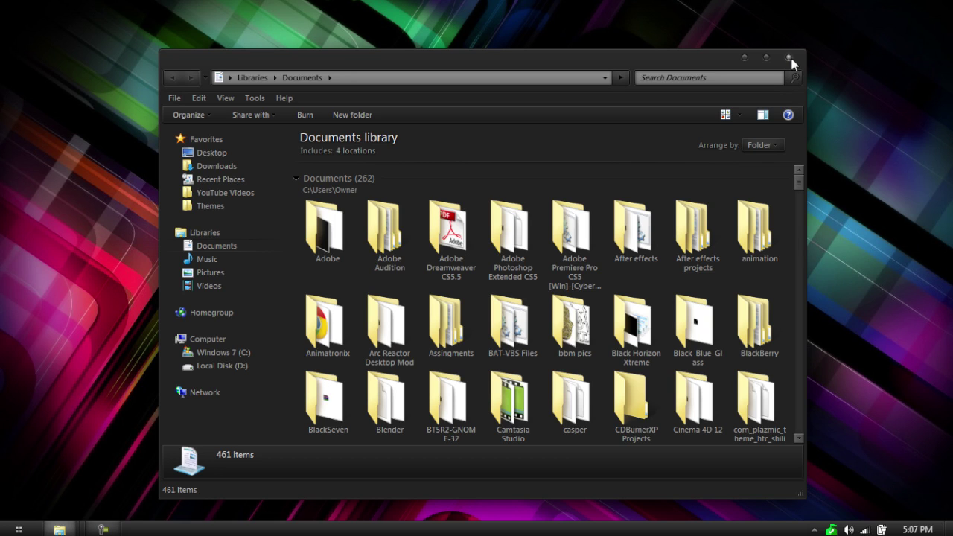
{"action": "left_click", "coordinate": [790, 57]}
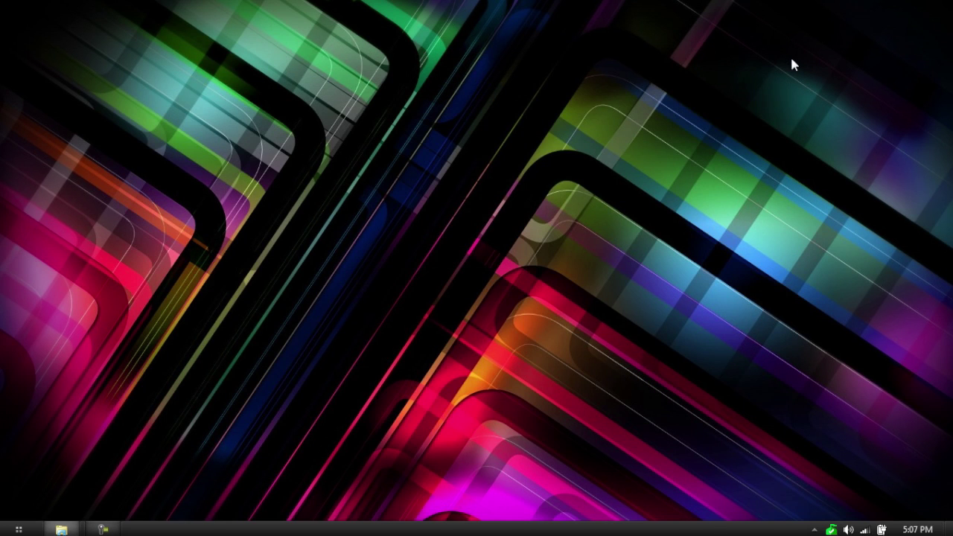